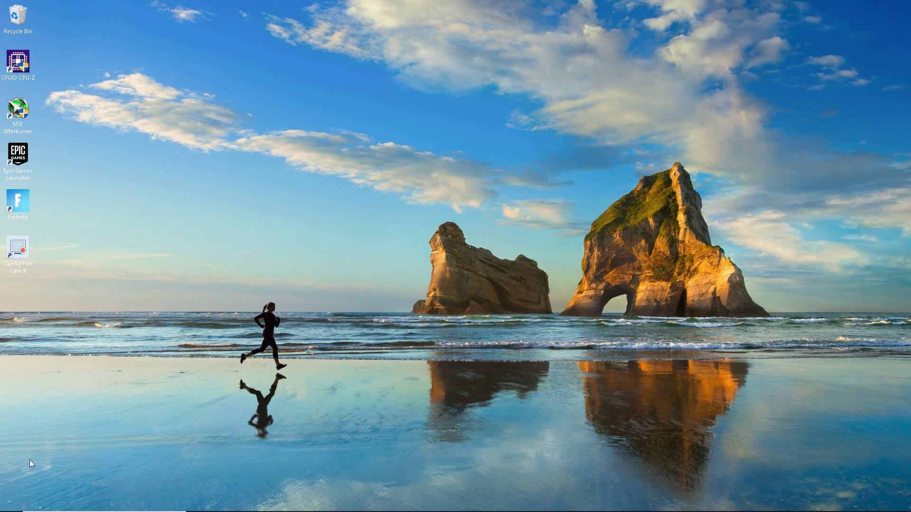
- Bring the hidden Windows 10 taskbar into view at the Start button
{"action": "mouse_move", "coordinate": [10, 509]}
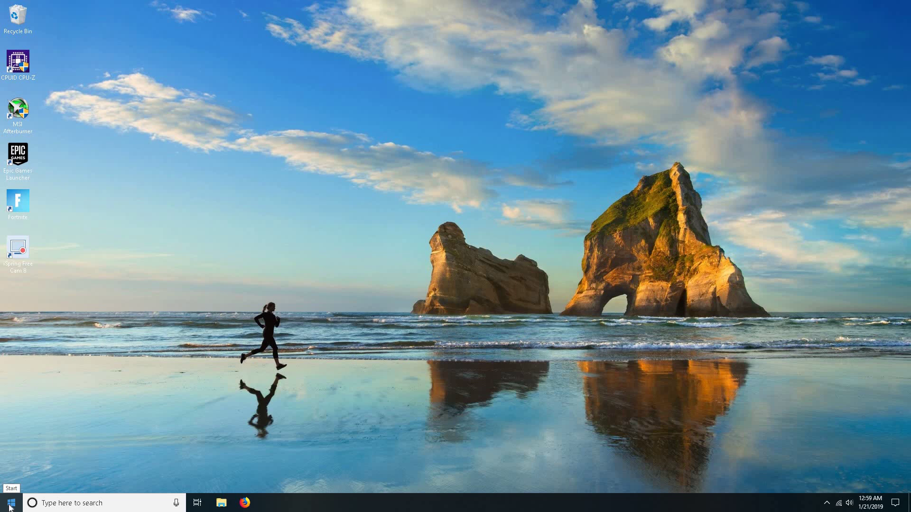
- Launch Registry Editor by running regedit from the Win+X menu's Run dialog
{"action": "right_click", "coordinate": [11, 506]}
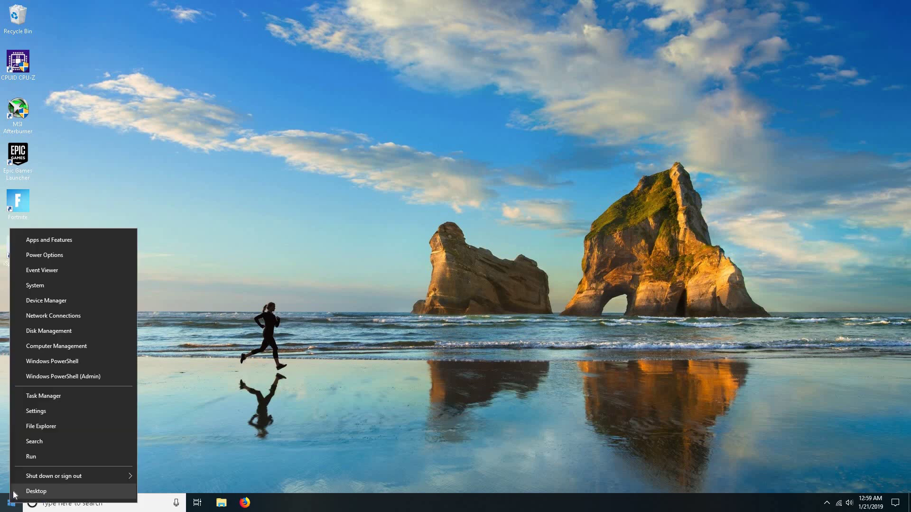
{"action": "left_click", "coordinate": [30, 458]}
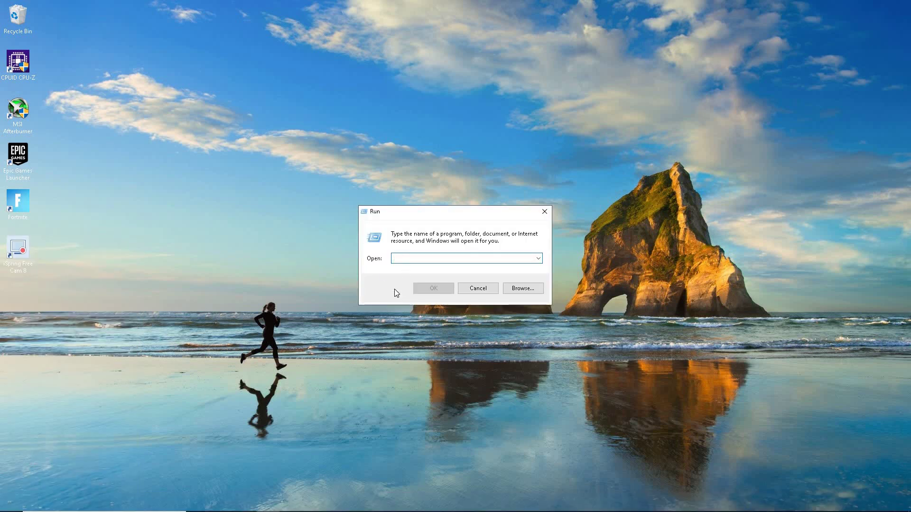
{"action": "type", "text": "re"}
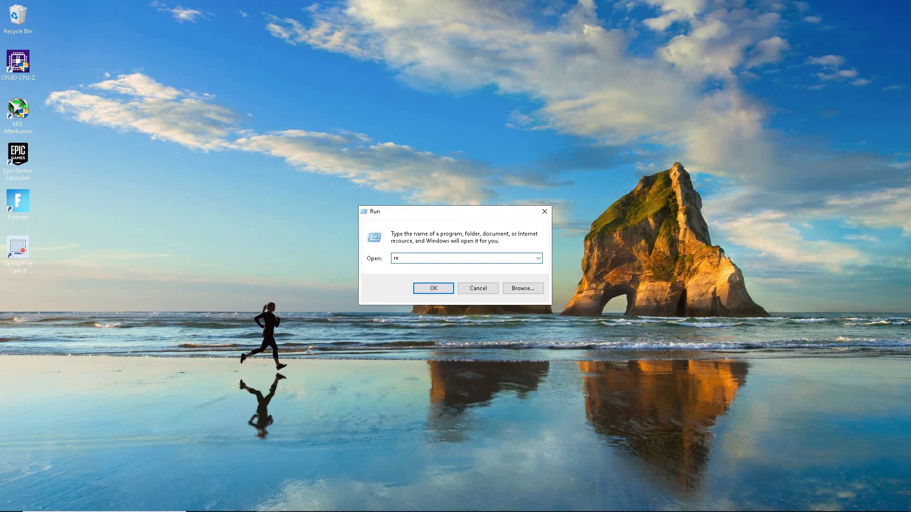
{"action": "type", "text": "gedit"}
{"action": "left_click", "coordinate": [431, 290]}
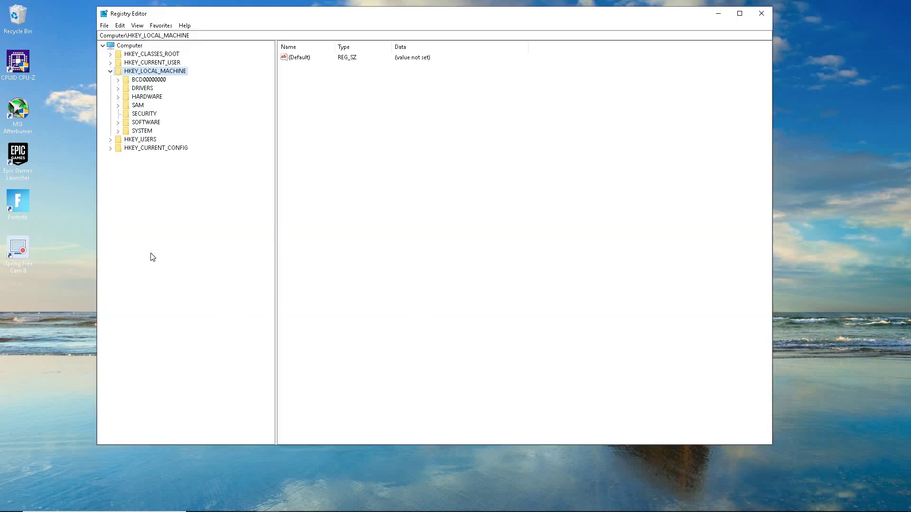
- Expand HKEY_LOCAL_MACHINE down through SOFTWARE, Policies and Microsoft
{"action": "left_click", "coordinate": [110, 72]}
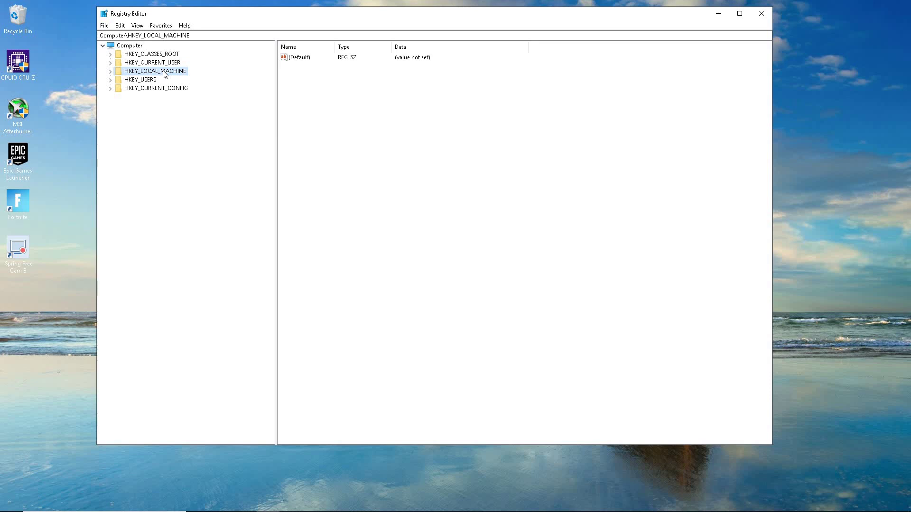
{"action": "left_click", "coordinate": [111, 71]}
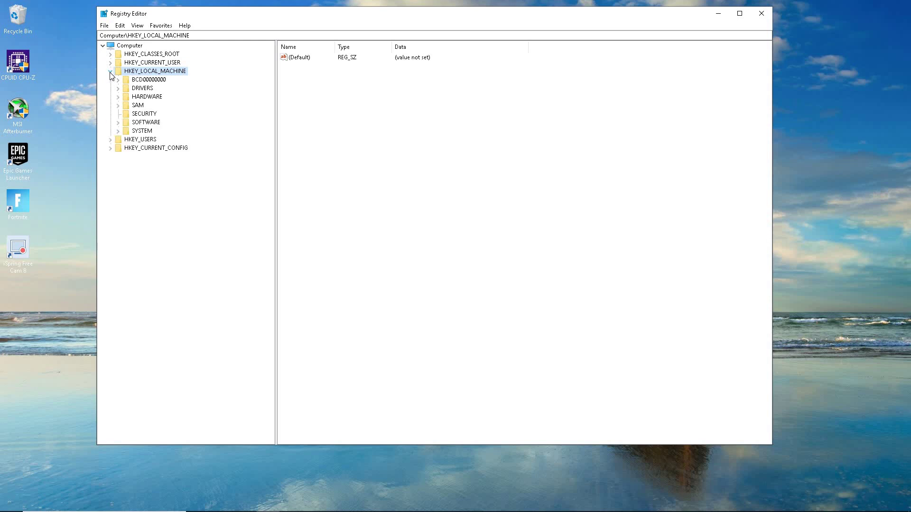
{"action": "left_click", "coordinate": [119, 123]}
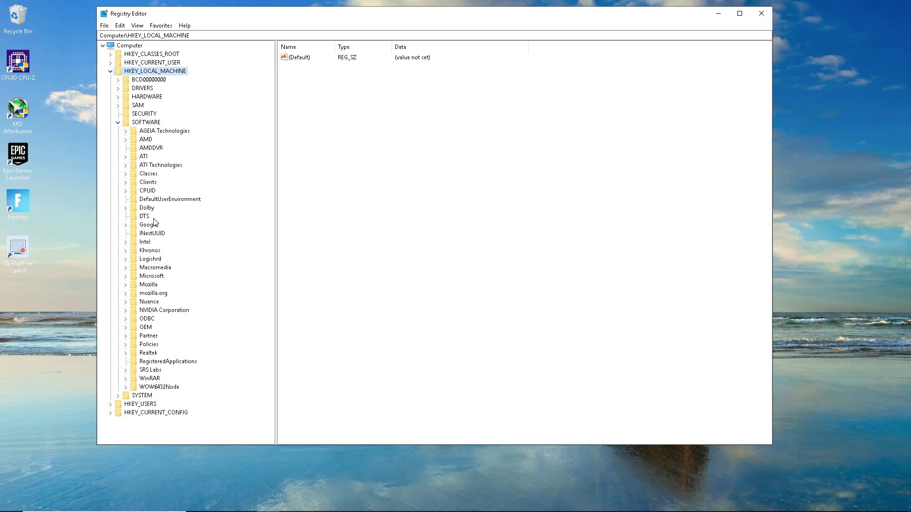
{"action": "left_click", "coordinate": [126, 345]}
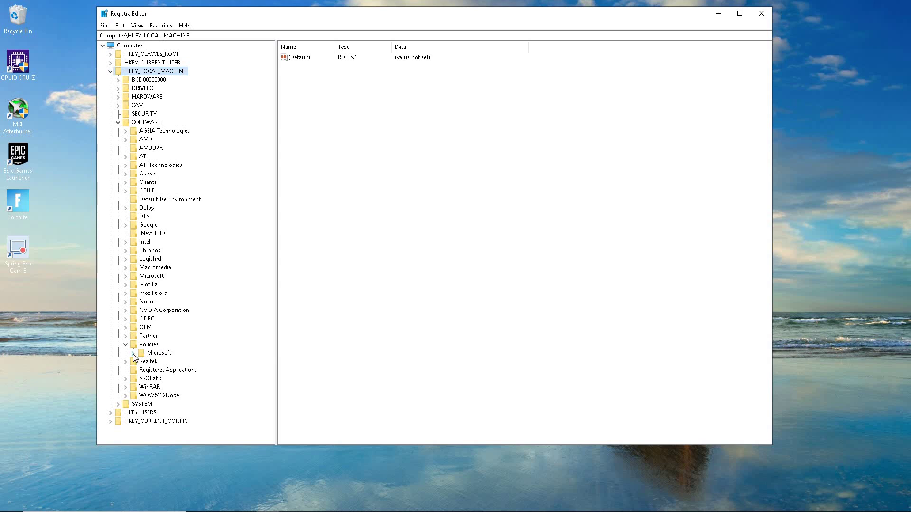
{"action": "left_click", "coordinate": [133, 354]}
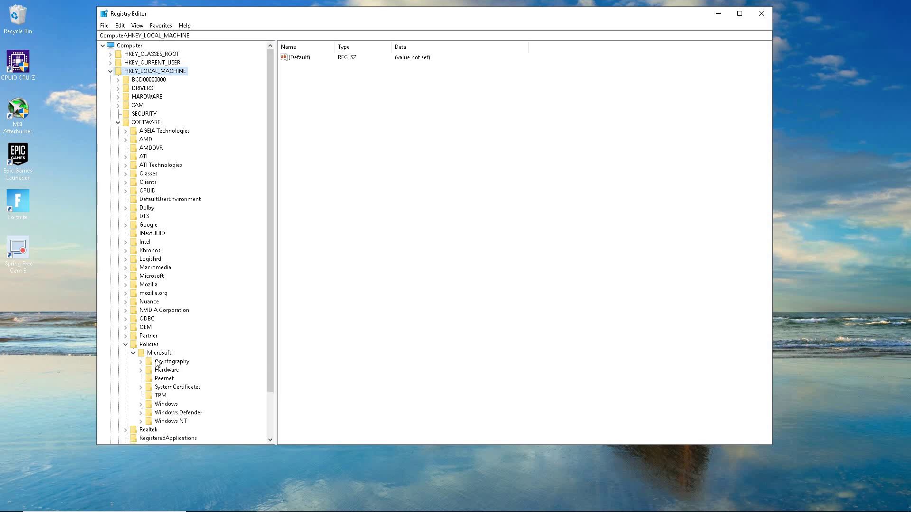
- Expand and select the Windows key under Policies\Microsoft
{"action": "left_click", "coordinate": [141, 404]}
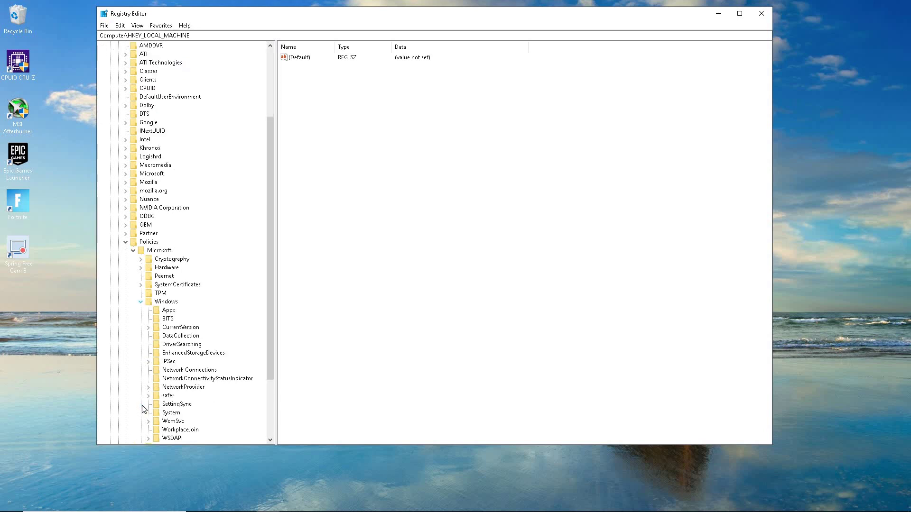
{"action": "left_click", "coordinate": [271, 440]}
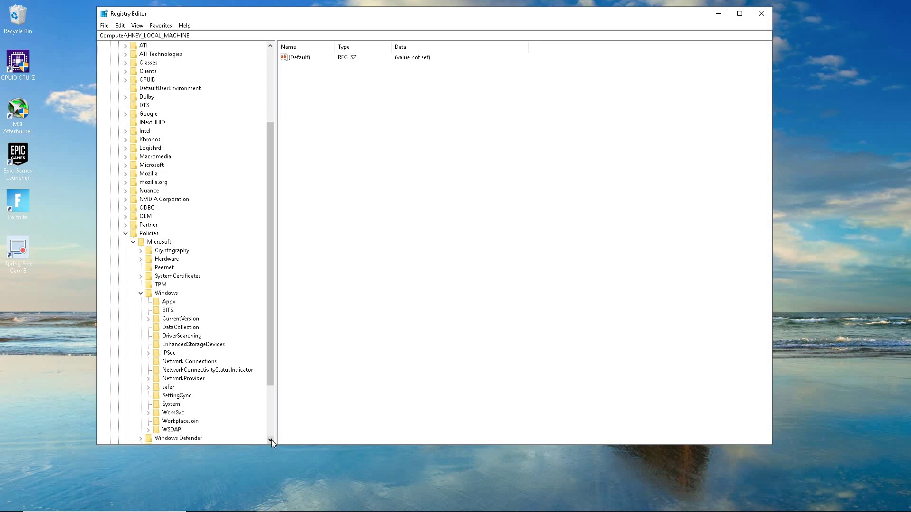
{"action": "left_click", "coordinate": [272, 439]}
{"action": "left_click", "coordinate": [271, 440]}
{"action": "left_click", "coordinate": [271, 440]}
{"action": "left_click", "coordinate": [270, 442]}
{"action": "left_click", "coordinate": [271, 443]}
{"action": "left_click", "coordinate": [270, 442]}
{"action": "left_click", "coordinate": [270, 442]}
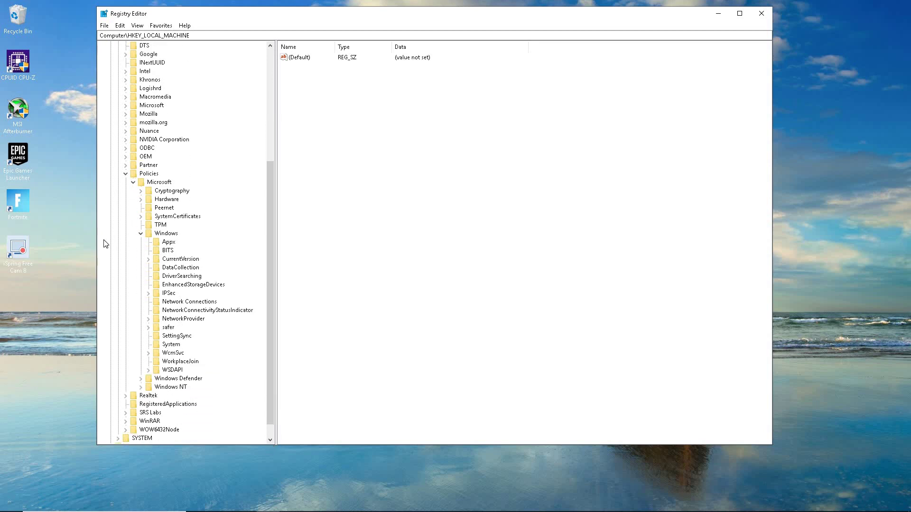
{"action": "left_click", "coordinate": [170, 235]}
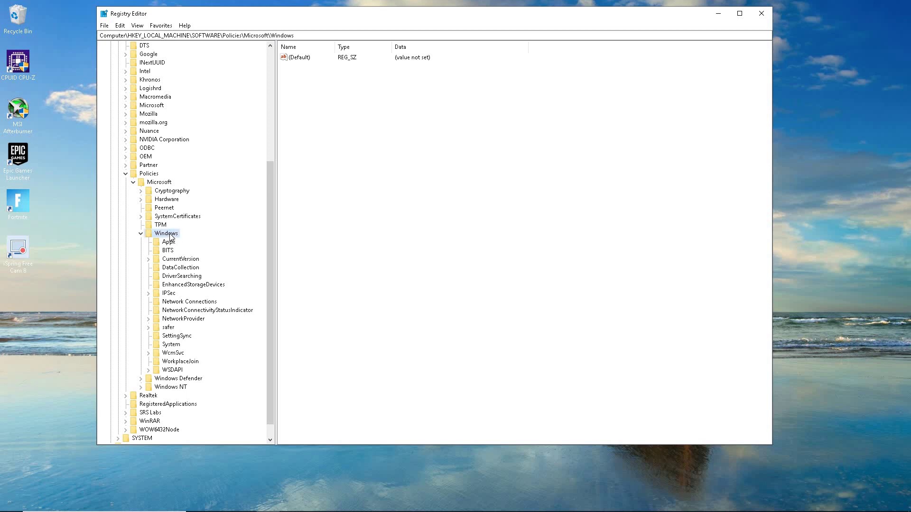
- Create a new key named 'Windows Search' under Policies\Microsoft\Windows
{"action": "right_click", "coordinate": [171, 237]}
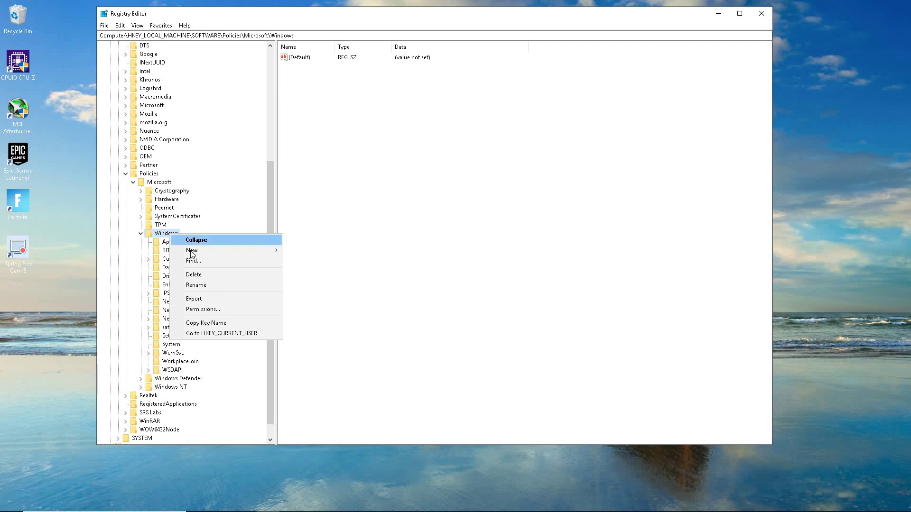
{"action": "mouse_move", "coordinate": [256, 250]}
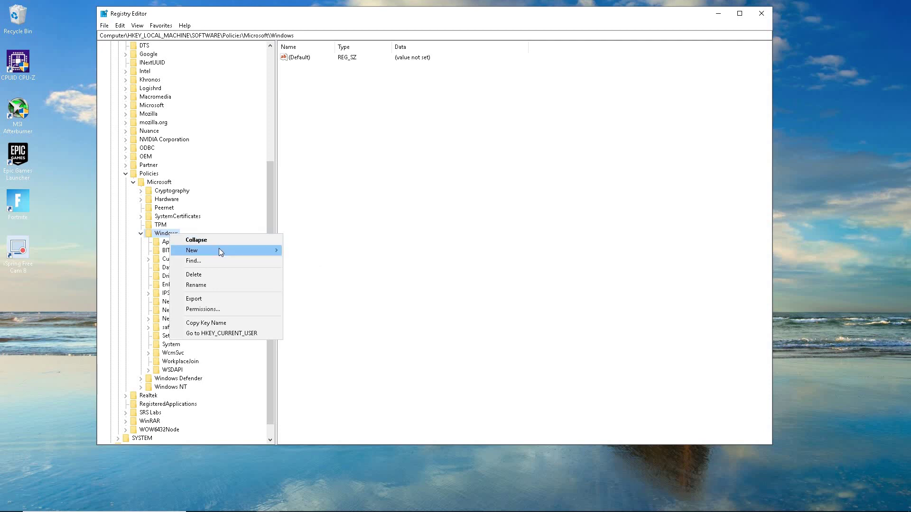
{"action": "left_click", "coordinate": [301, 250]}
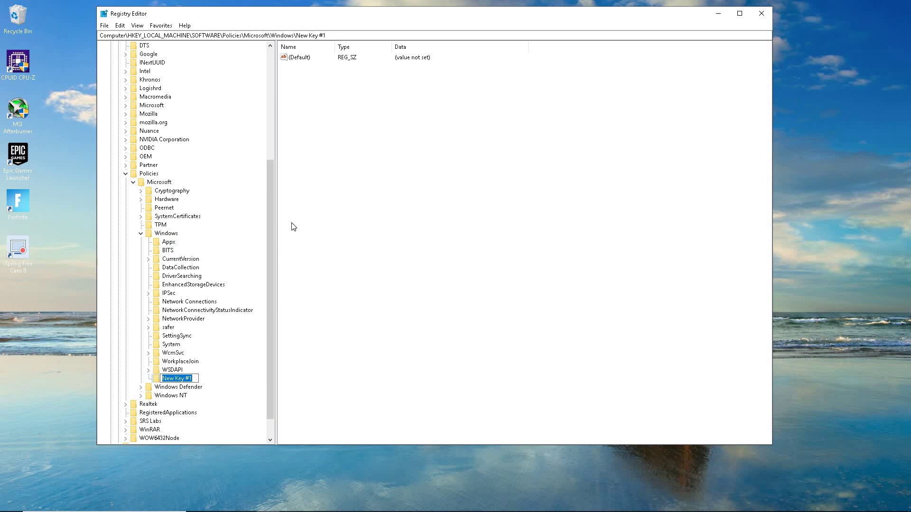
{"action": "type", "text": "Windows Search"}
{"action": "key", "text": "Return"}
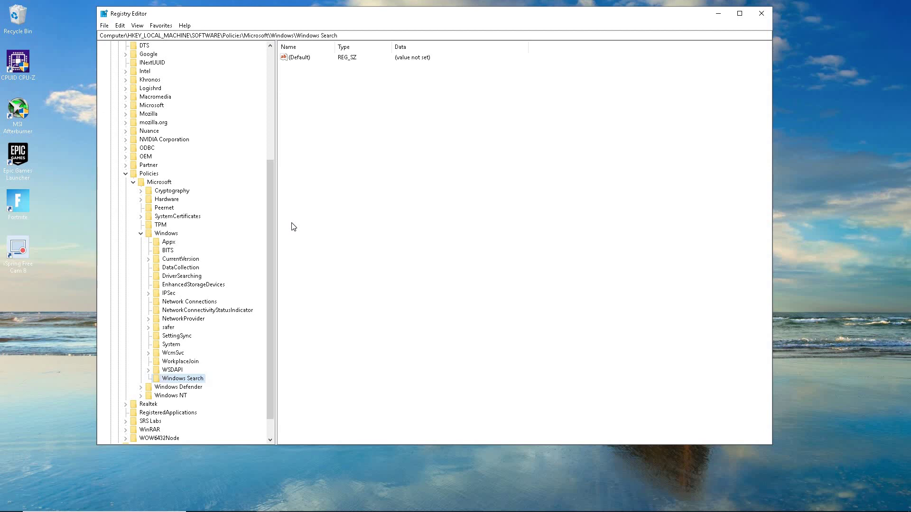
- Add a DWORD (32-bit) value named AllowCortana inside the Windows Search key
{"action": "right_click", "coordinate": [183, 382]}
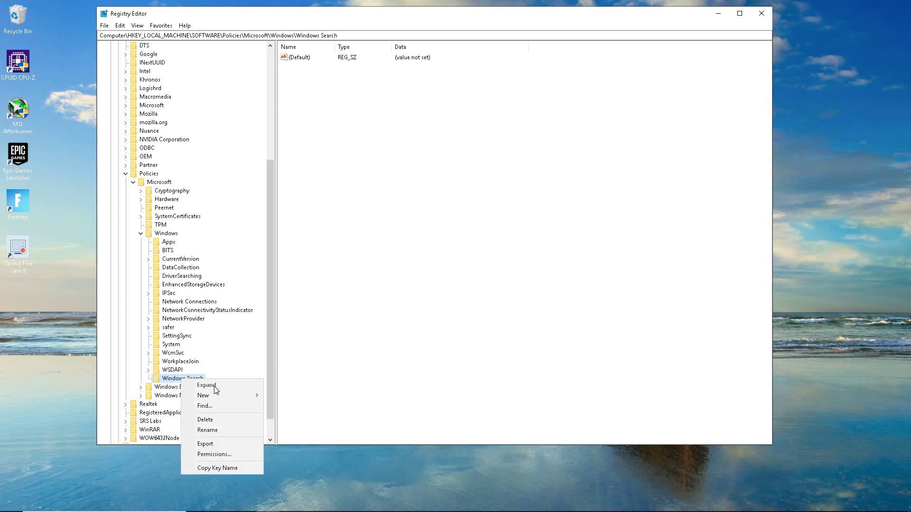
{"action": "mouse_move", "coordinate": [238, 395]}
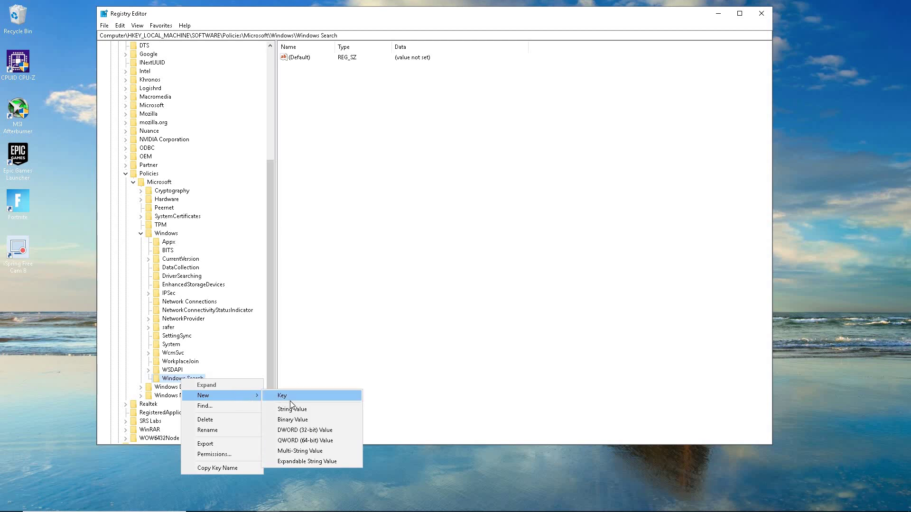
{"action": "left_click", "coordinate": [313, 430]}
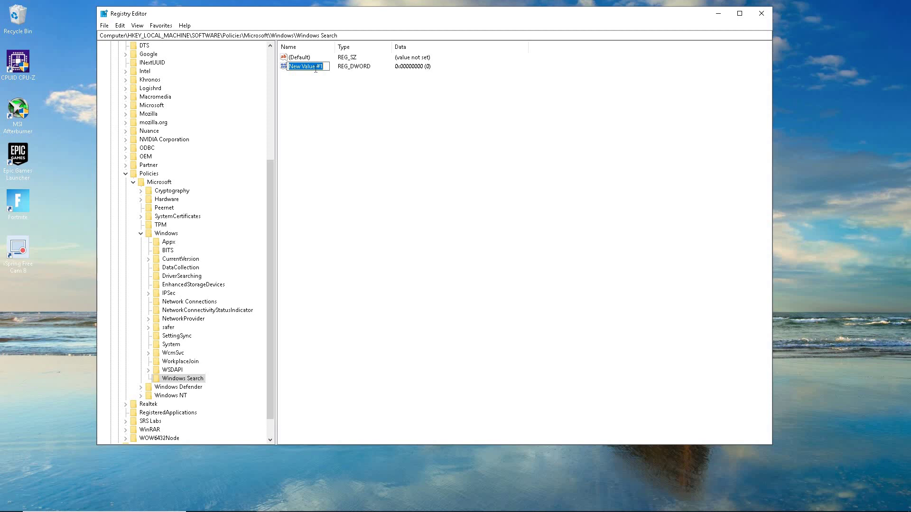
{"action": "type", "text": "AllowCorta"}
{"action": "key", "text": "BackSpace"}
{"action": "type", "text": "ana"}
{"action": "key", "text": "Return"}
- Open AllowCortana for modification and confirm its value data as 0
{"action": "right_click", "coordinate": [311, 68]}
{"action": "left_click", "coordinate": [341, 75]}
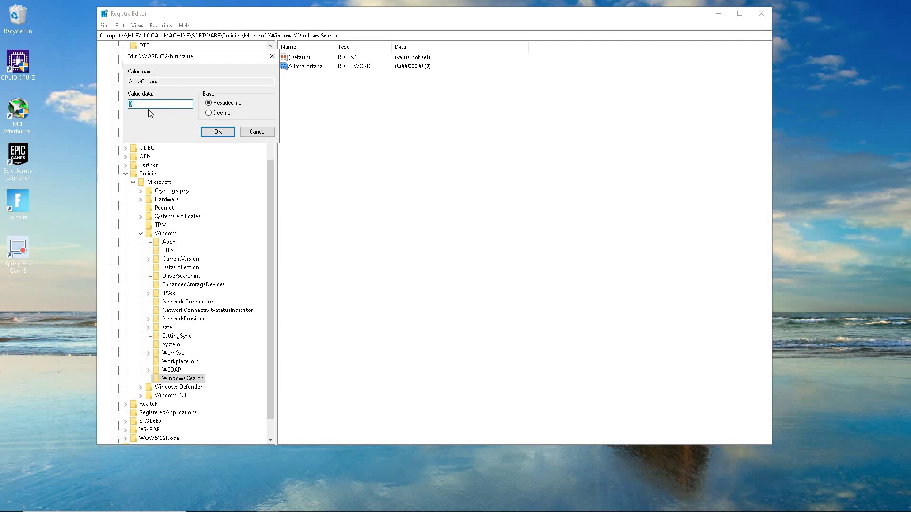
{"action": "left_click", "coordinate": [217, 132]}
{"action": "left_click", "coordinate": [217, 133]}
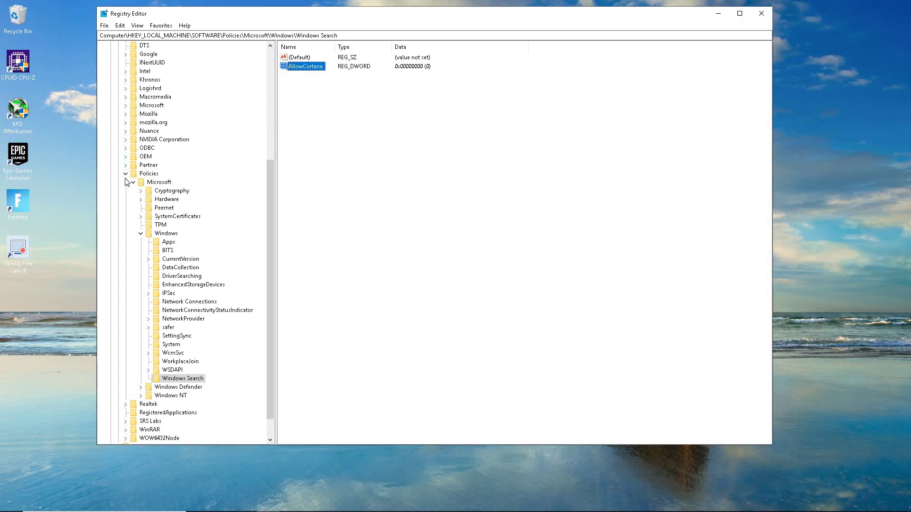
- Collapse Policies, SOFTWARE and HKEY_LOCAL_MACHINE back to the top-level hives
{"action": "left_click", "coordinate": [126, 174]}
{"action": "left_click", "coordinate": [118, 122]}
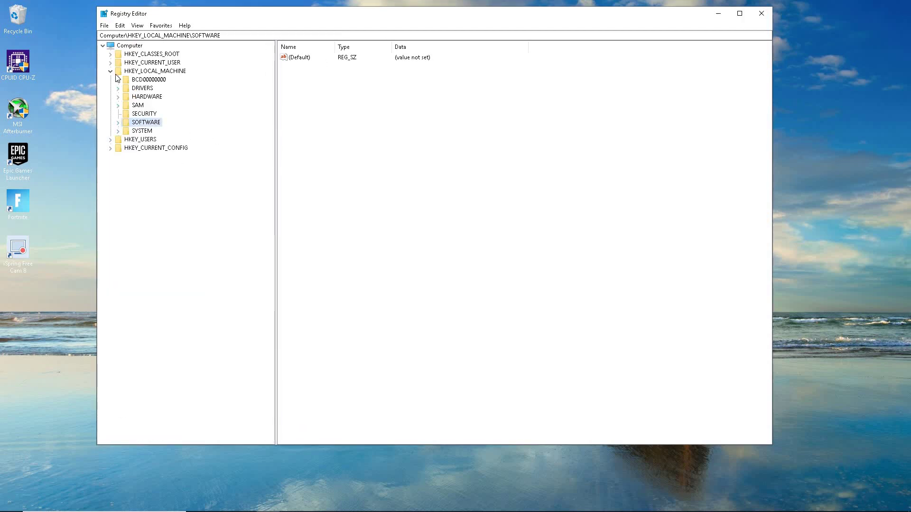
{"action": "left_click", "coordinate": [110, 71]}
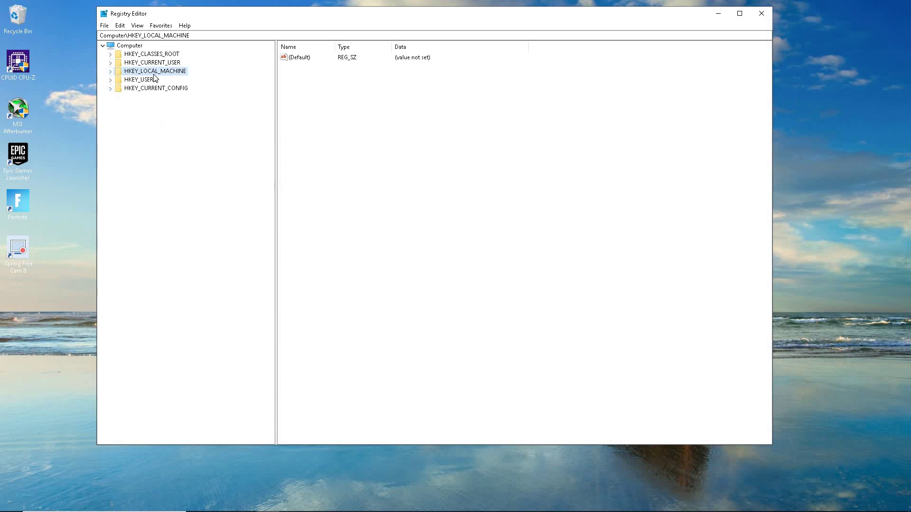
- Close Registry Editor and bring up the taskbar's options menu
{"action": "left_click", "coordinate": [766, 13]}
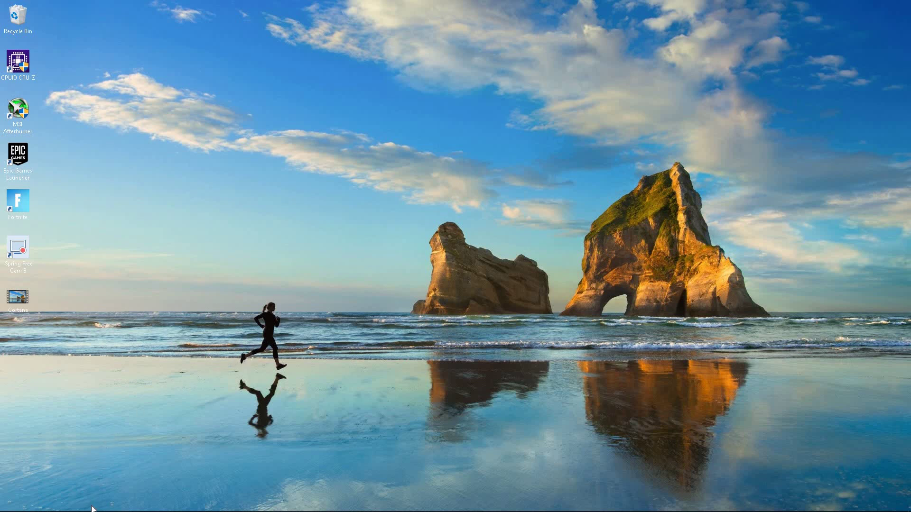
{"action": "mouse_move", "coordinate": [94, 511]}
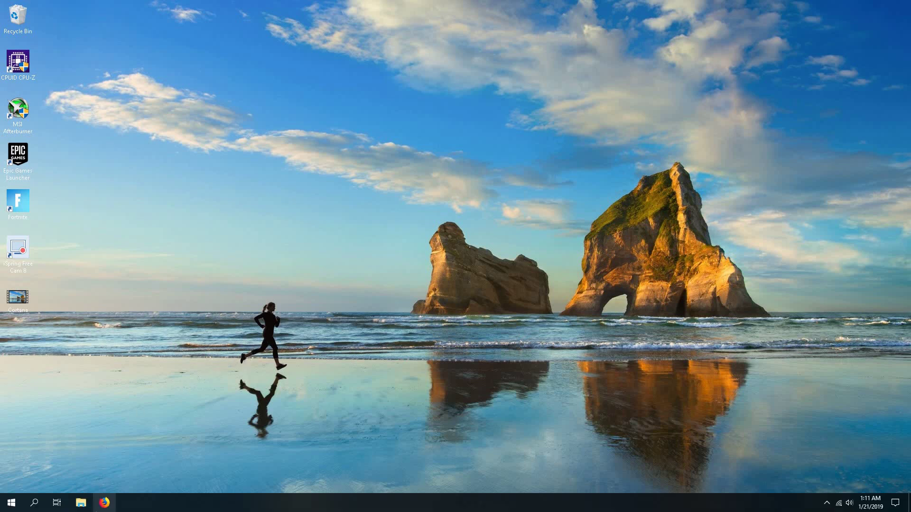
{"action": "right_click", "coordinate": [827, 507]}
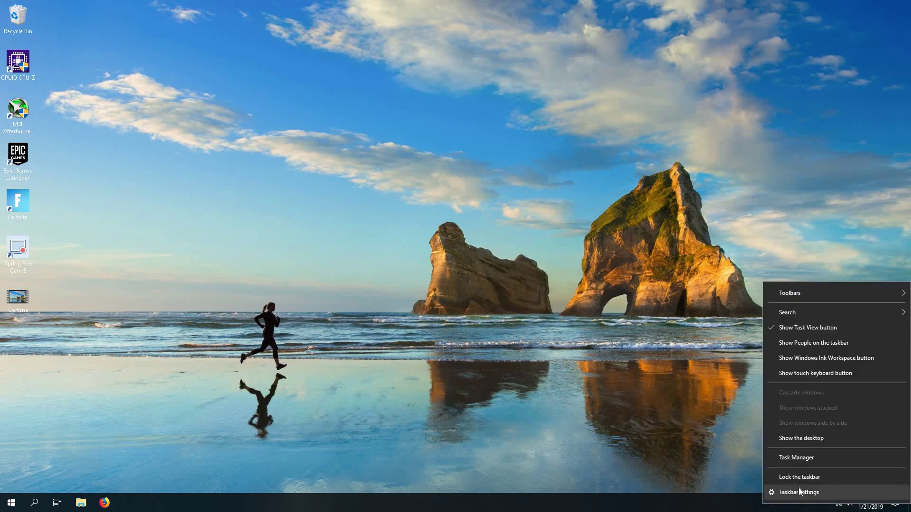
- Start Task Manager, expand Cortana (2), and open the Cortana process's file location
{"action": "left_click", "coordinate": [804, 459]}
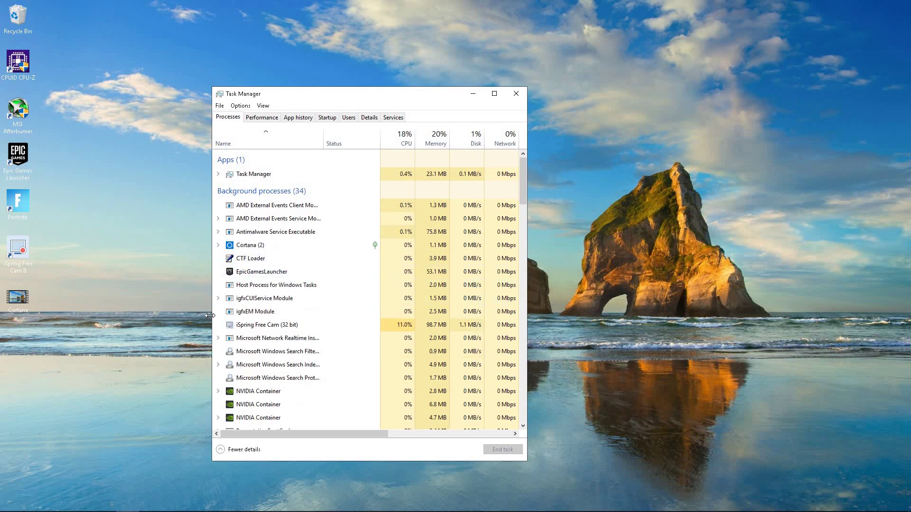
{"action": "left_click", "coordinate": [218, 245]}
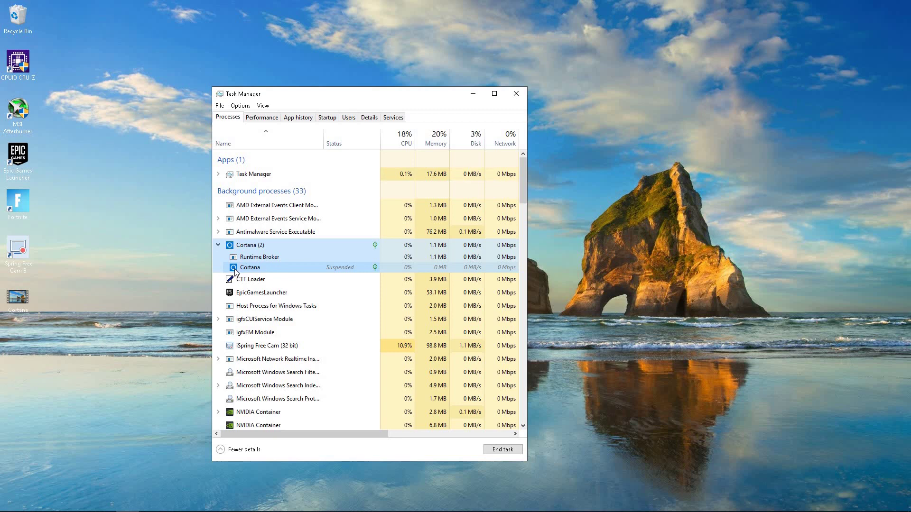
{"action": "right_click", "coordinate": [262, 268]}
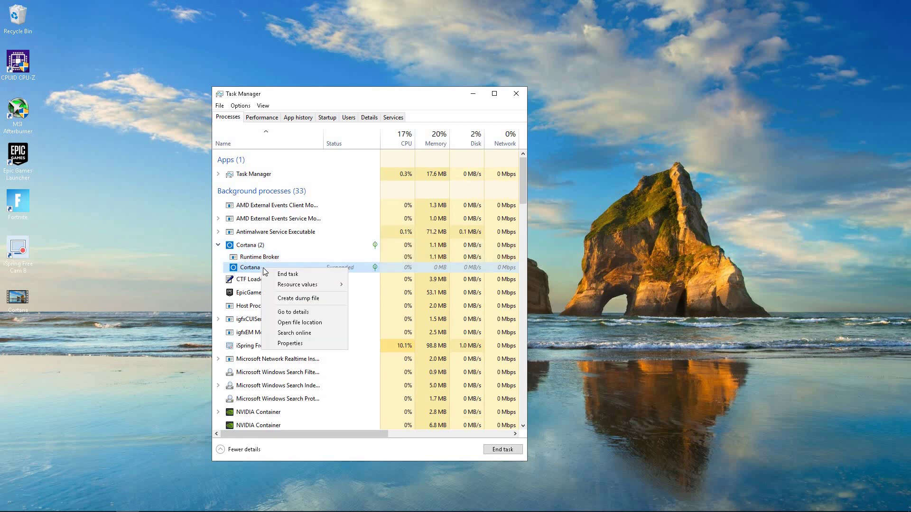
{"action": "left_click", "coordinate": [295, 324]}
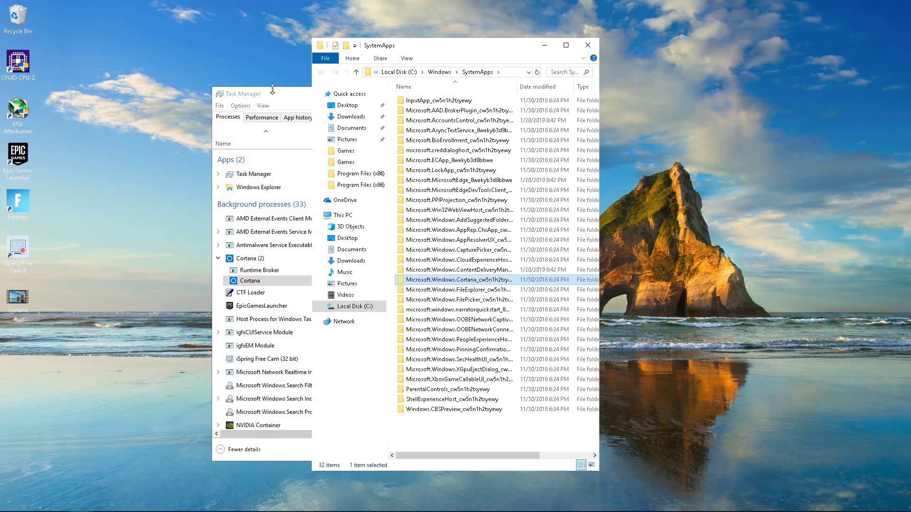
- Position Task Manager and the SystemApps folder window side by side
{"action": "left_click_drag", "start_coordinate": [273, 90], "coordinate": [272, 92]}
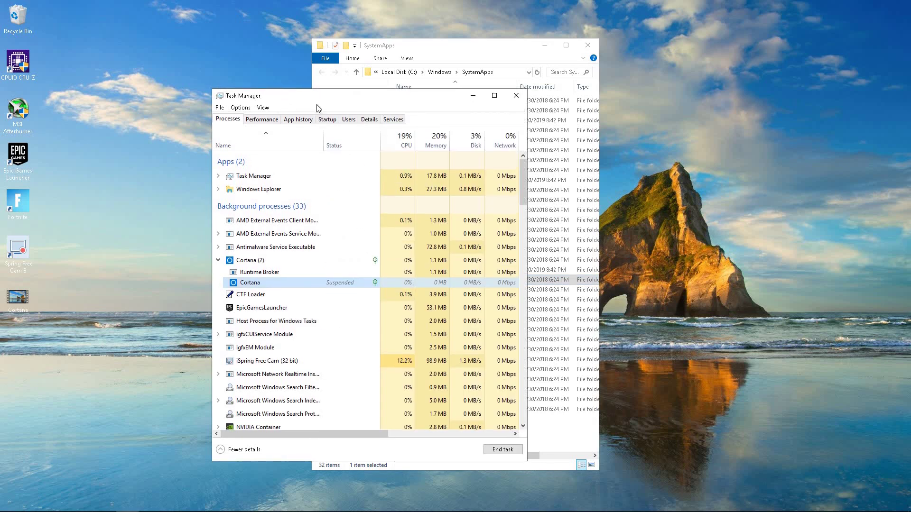
{"action": "left_click_drag", "start_coordinate": [350, 92], "coordinate": [145, 62]}
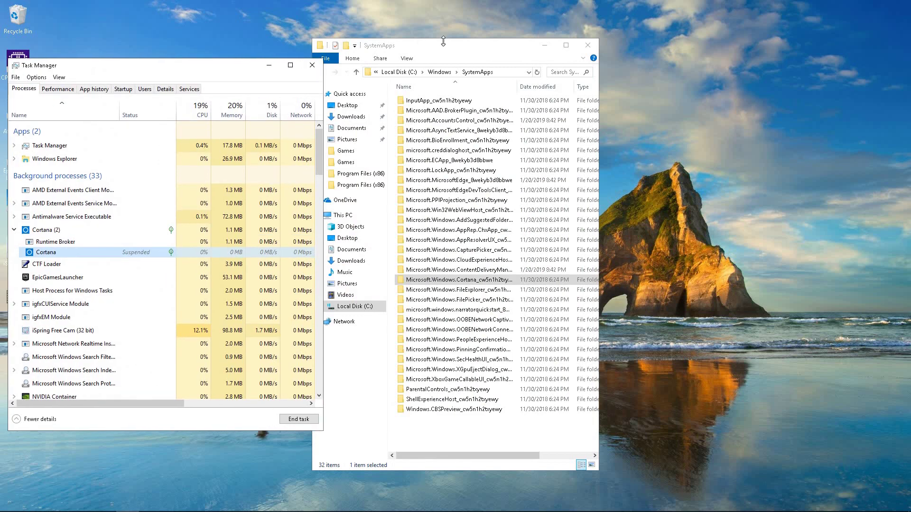
{"action": "left_click_drag", "start_coordinate": [443, 45], "coordinate": [555, 39]}
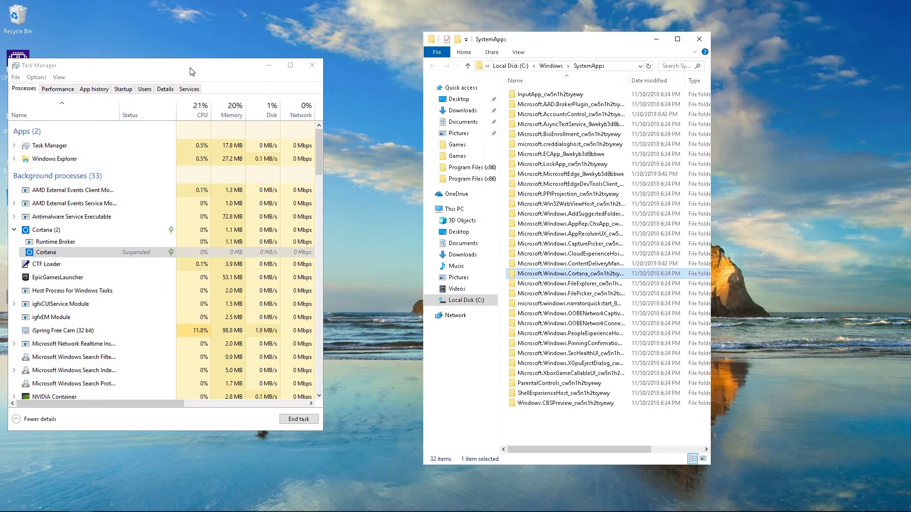
{"action": "left_click_drag", "start_coordinate": [191, 72], "coordinate": [291, 76]}
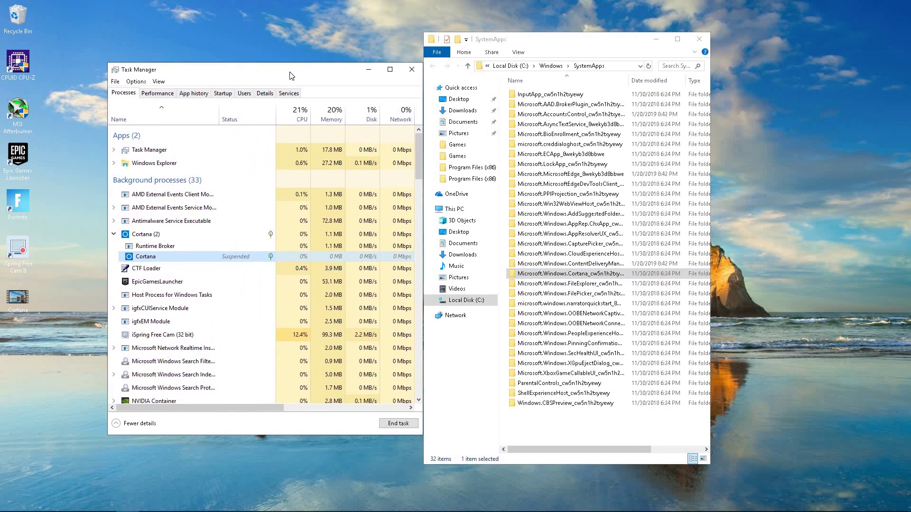
- Try renaming the Microsoft.Windows.Cortana_cw5n1h2txyewy folder to 'Cortana', hitting the Folder In Use warning
{"action": "right_click", "coordinate": [541, 275]}
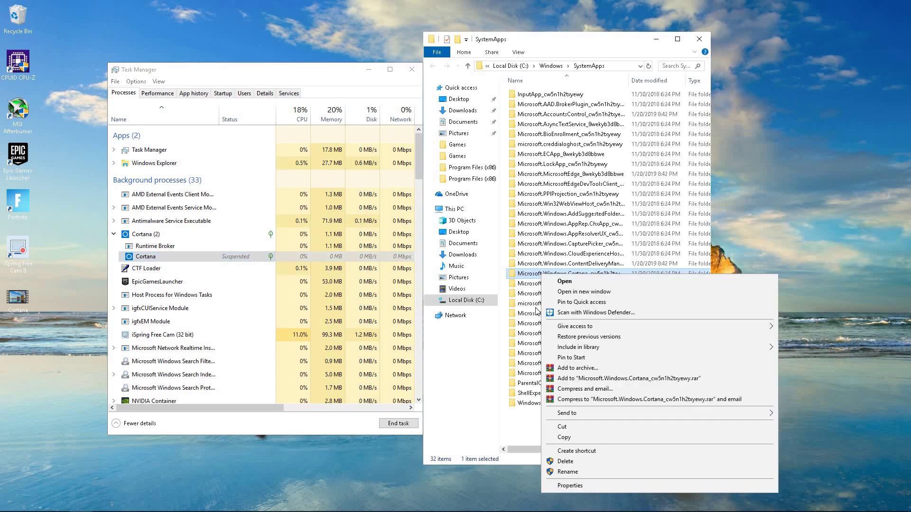
{"action": "left_click", "coordinate": [567, 472]}
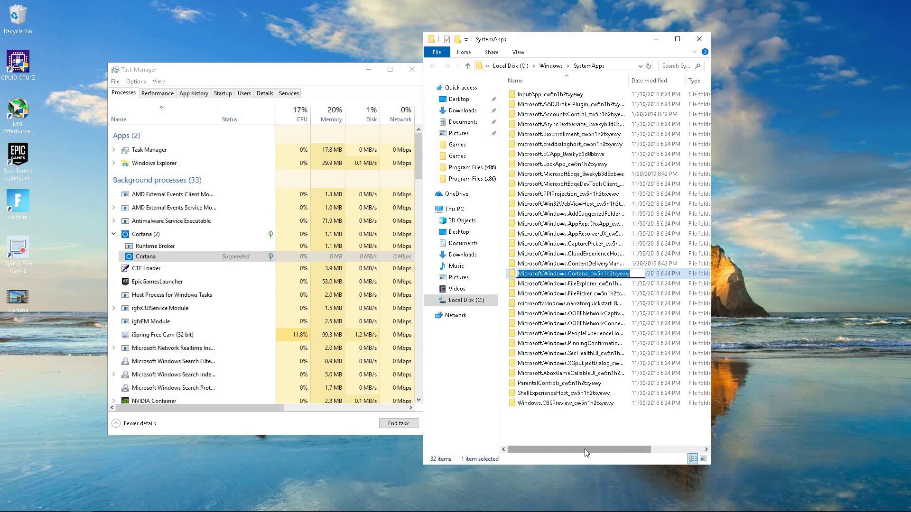
{"action": "type", "text": "Co"}
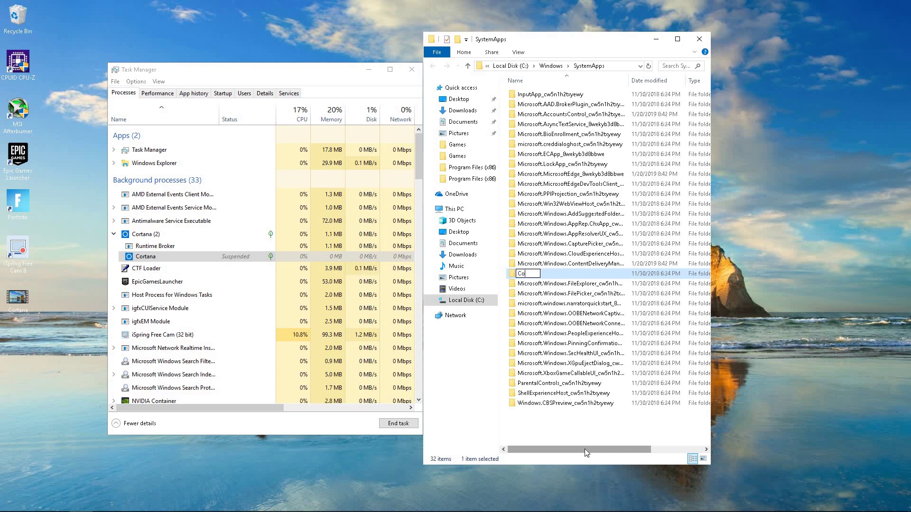
{"action": "type", "text": "rt"}
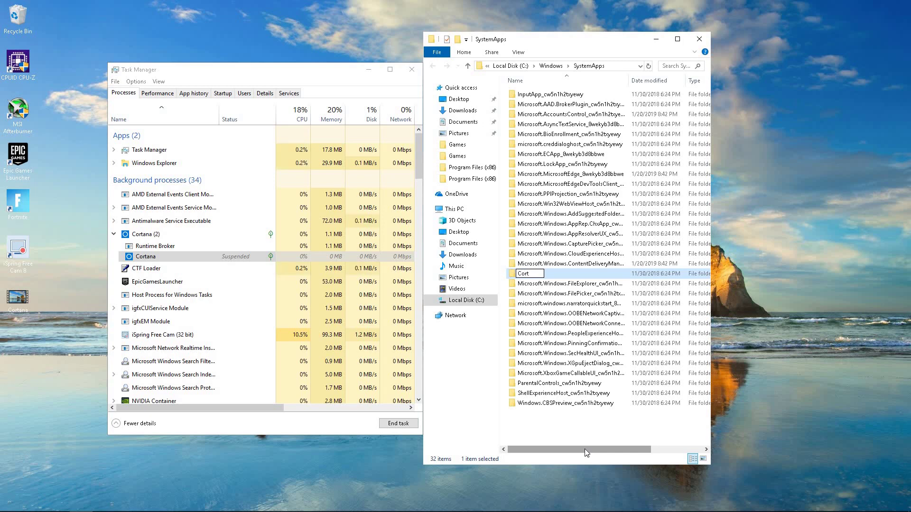
{"action": "type", "text": "ana"}
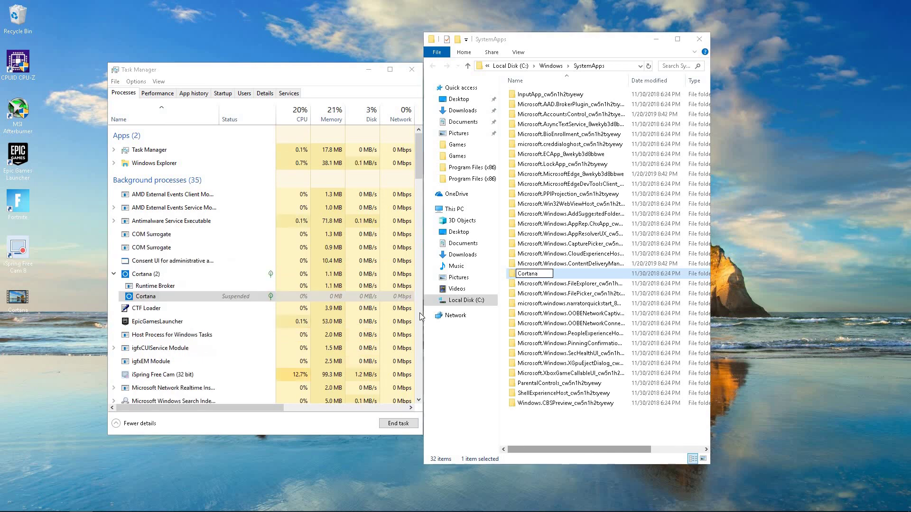
{"action": "key", "text": "Return"}
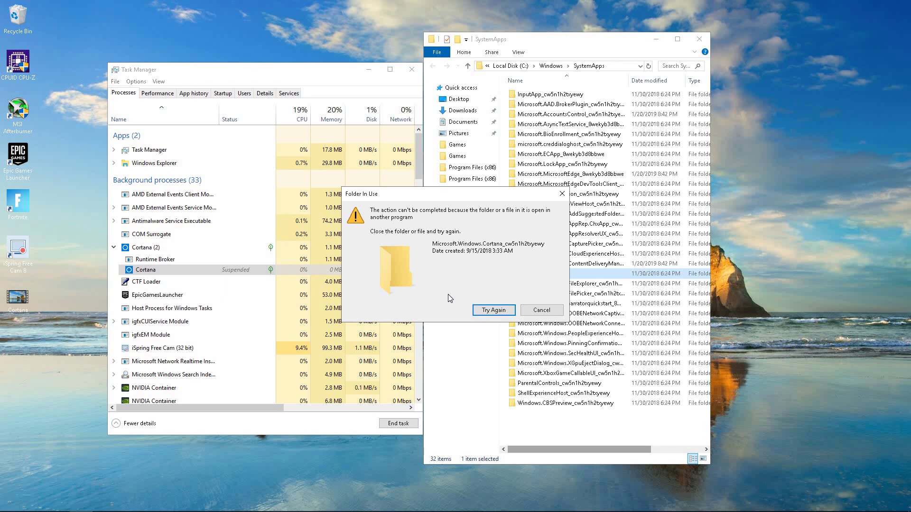
- End the suspended Cortana task and retry the SystemApps folder rename to 'Cortana'
{"action": "right_click", "coordinate": [147, 270]}
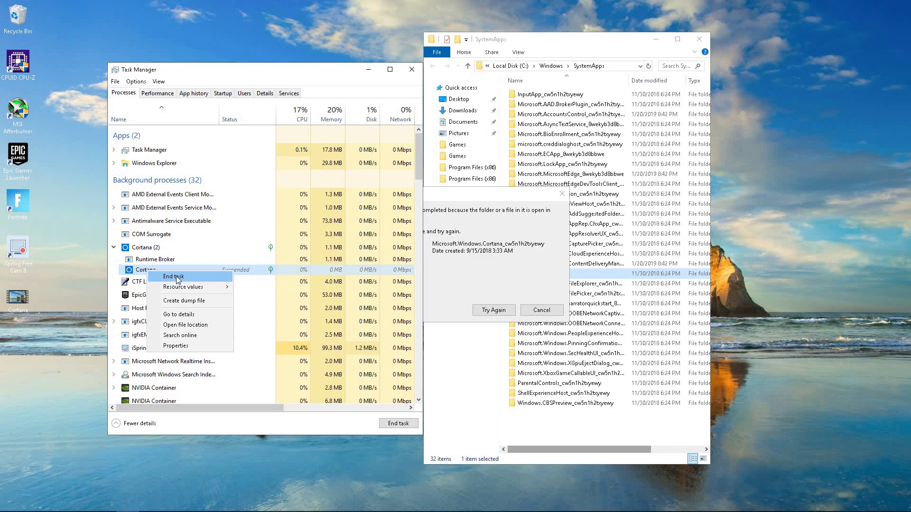
{"action": "left_click", "coordinate": [178, 277]}
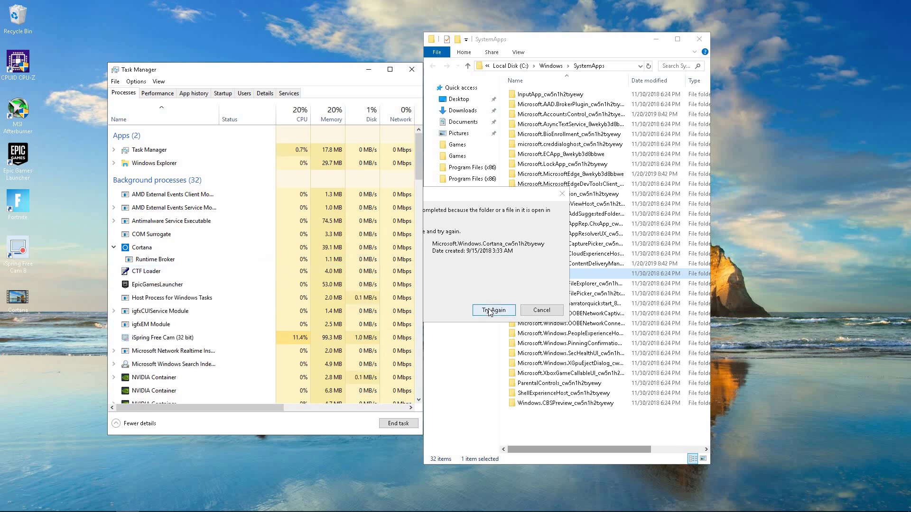
{"action": "left_click", "coordinate": [494, 311]}
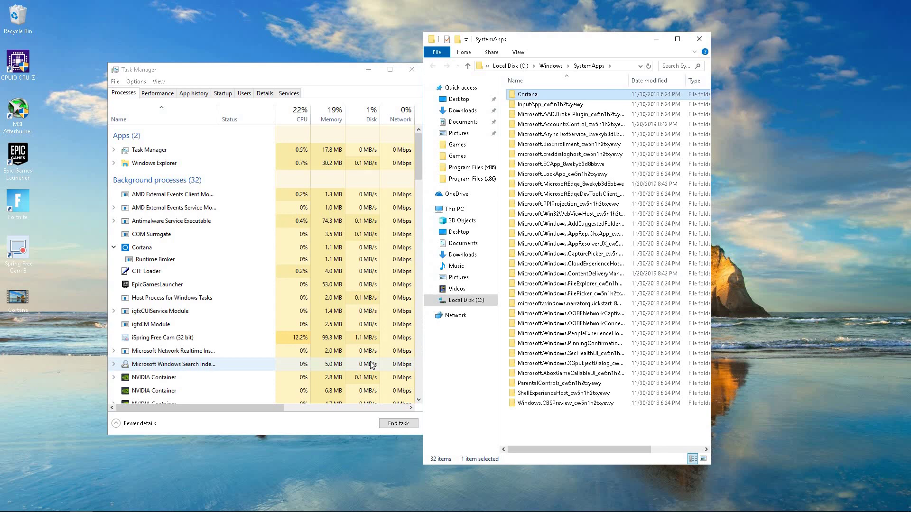
- End the restarted Cortana process group so no Cortana process remains
{"action": "left_click", "coordinate": [114, 248]}
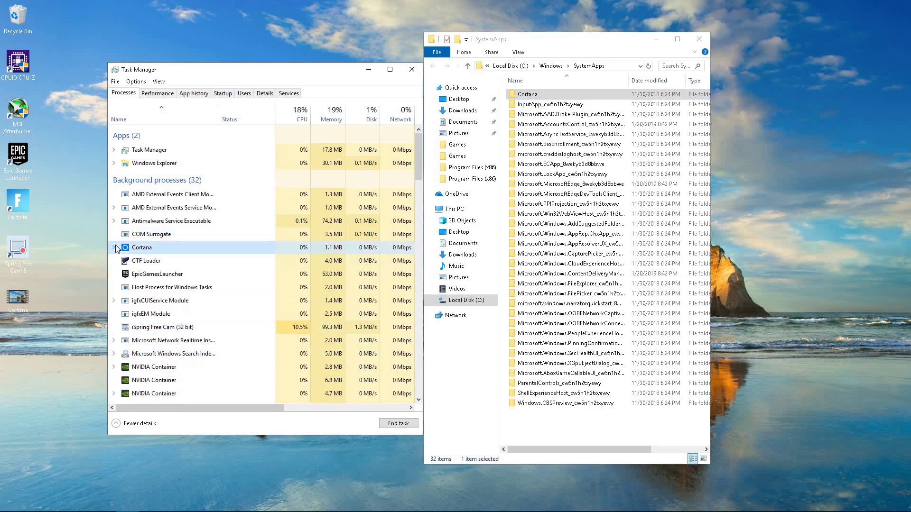
{"action": "right_click", "coordinate": [147, 250]}
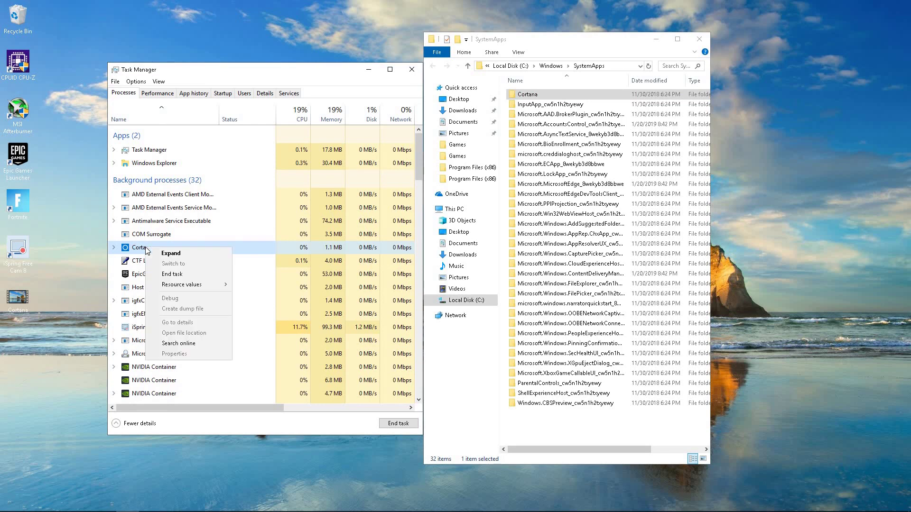
{"action": "left_click", "coordinate": [178, 278]}
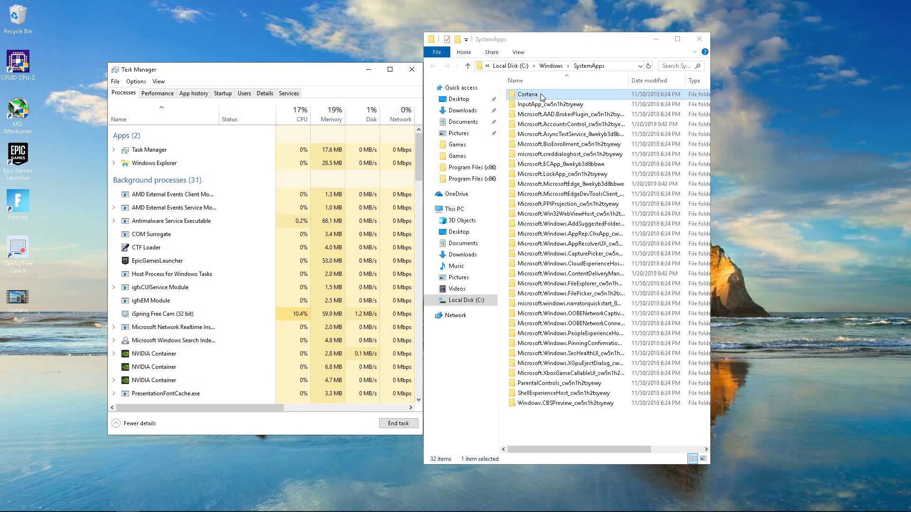
- Close Task Manager and the SystemApps window, then reopen Task Manager to verify Cortana is absent from the 31 background processes
{"action": "left_click", "coordinate": [412, 70]}
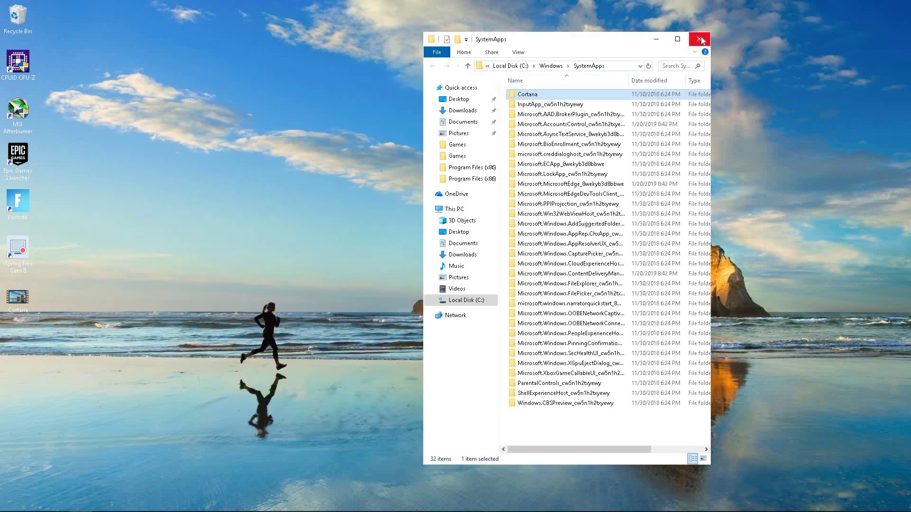
{"action": "left_click", "coordinate": [701, 40]}
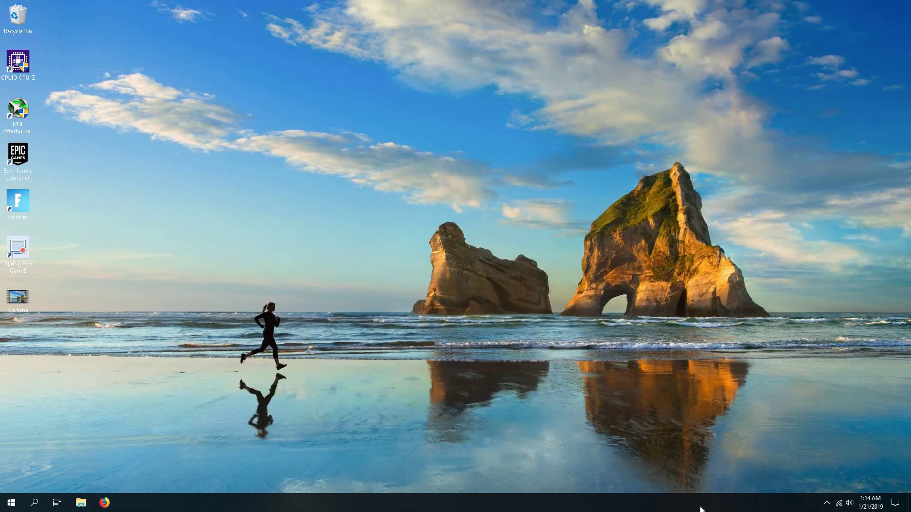
{"action": "right_click", "coordinate": [828, 504]}
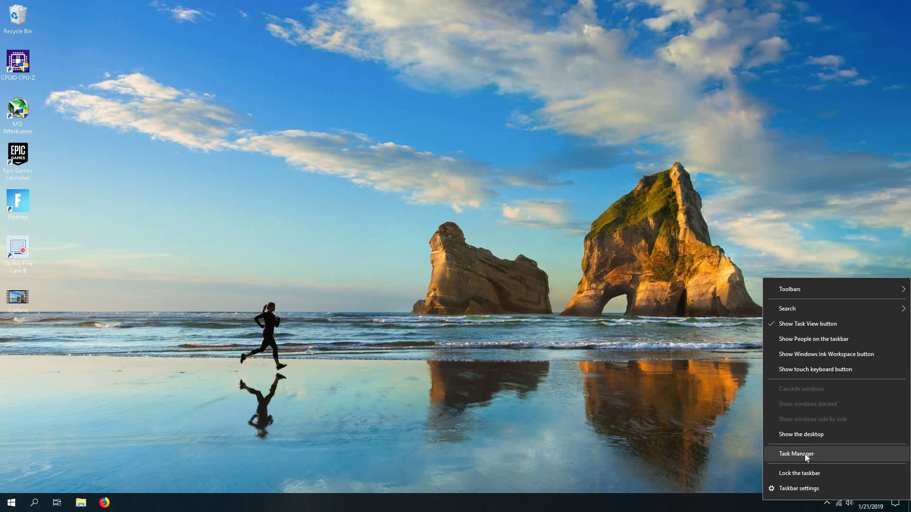
{"action": "left_click", "coordinate": [804, 454]}
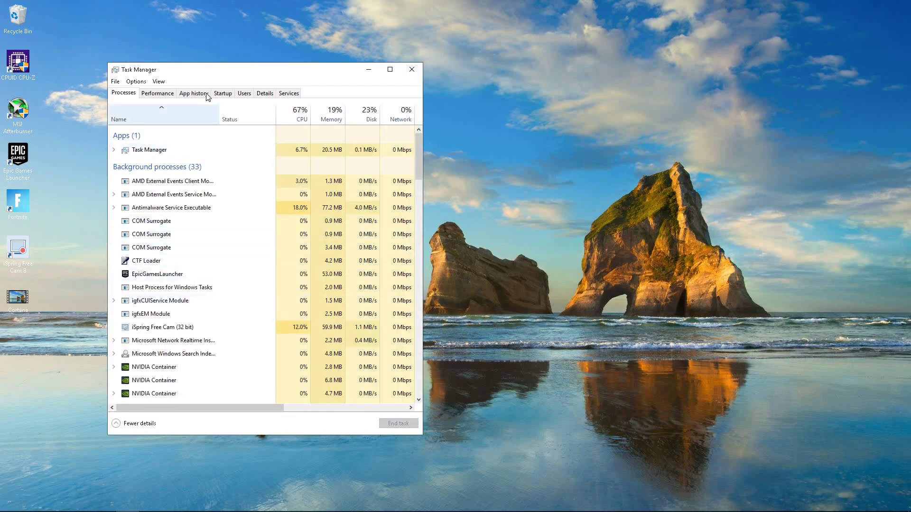
{"action": "left_click_drag", "start_coordinate": [315, 67], "coordinate": [464, 51]}
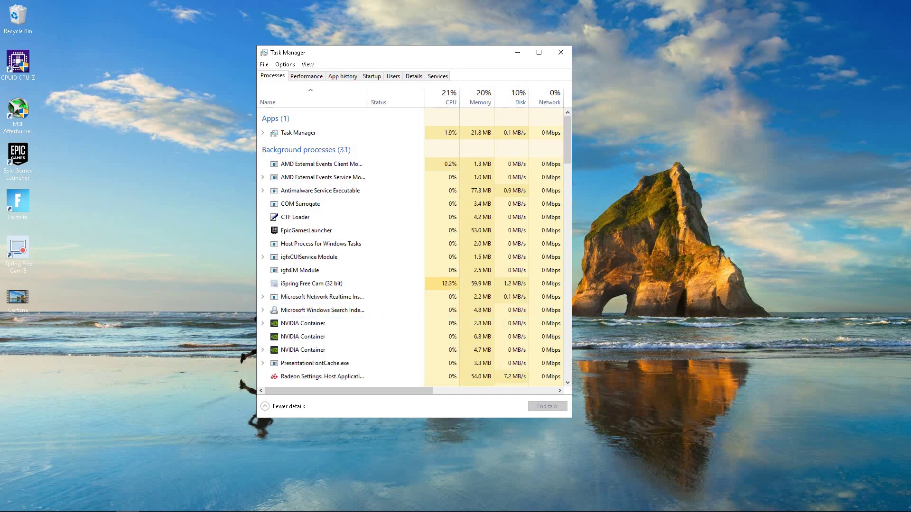
{"action": "mouse_move", "coordinate": [36, 504]}
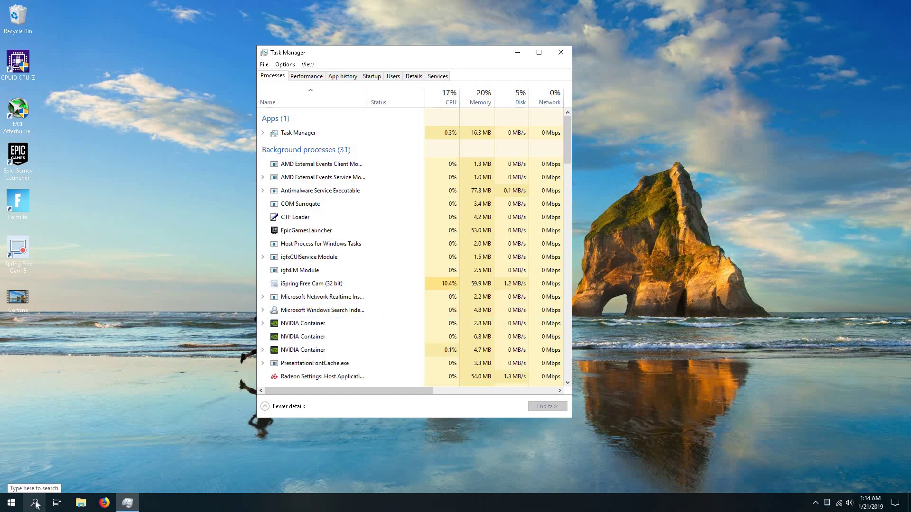